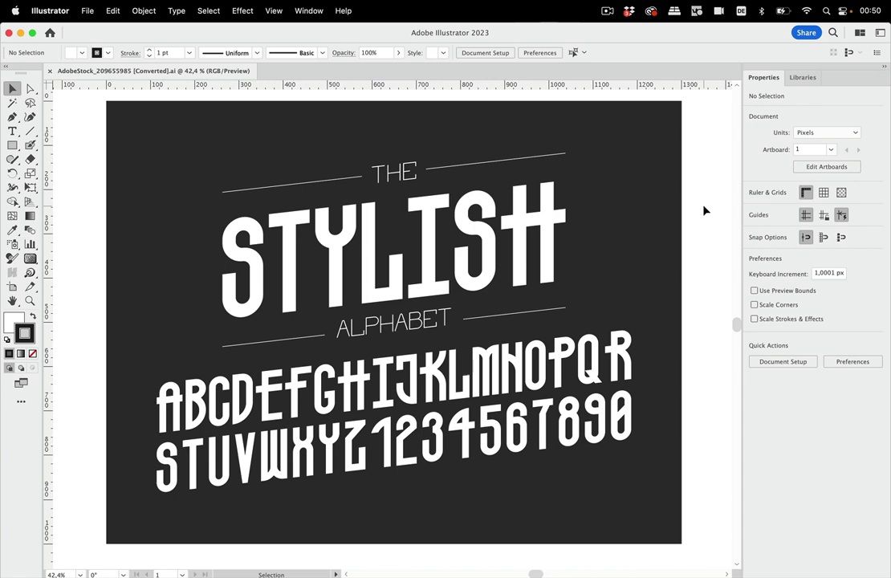
Select the letter K and inspect it in Outline view, then return to Preview.
scroll(453, 396, up, 4)
scroll(453, 400, up, 1)
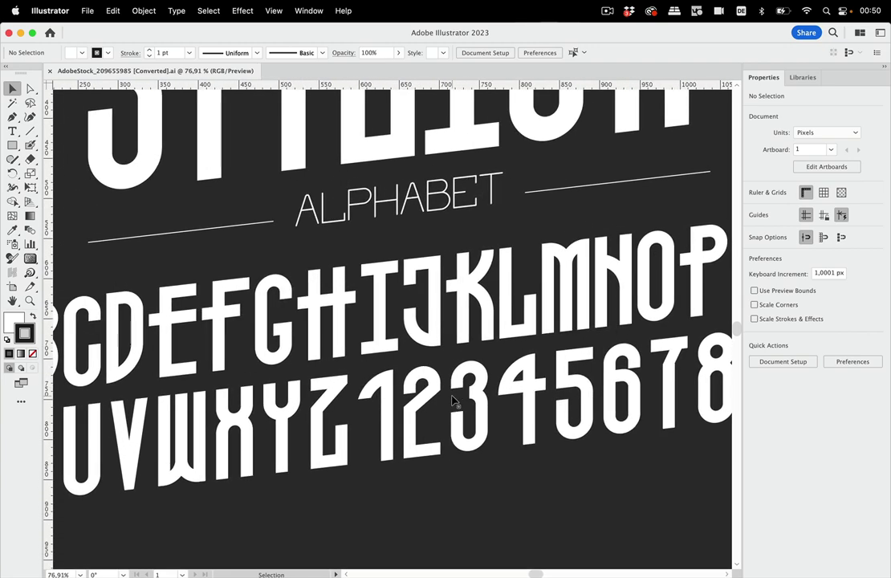
click(492, 312)
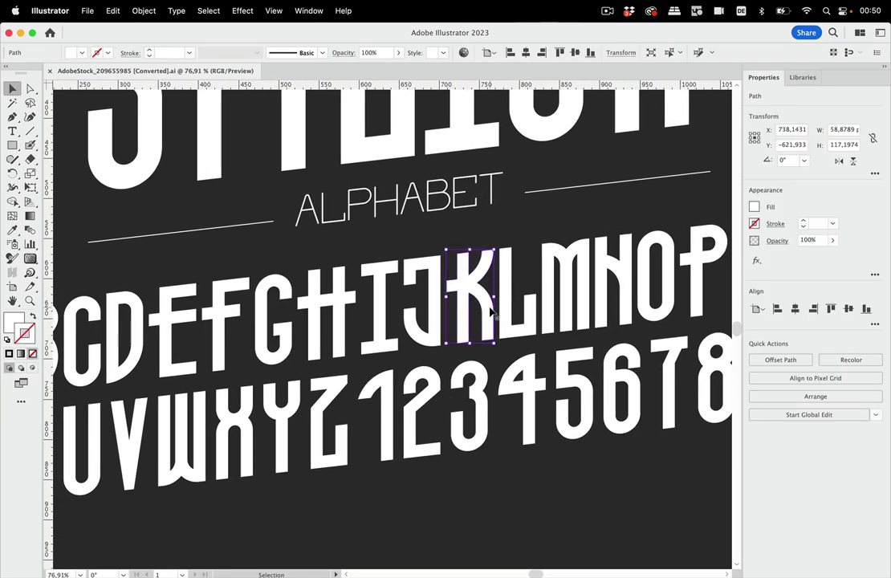
key(super+y)
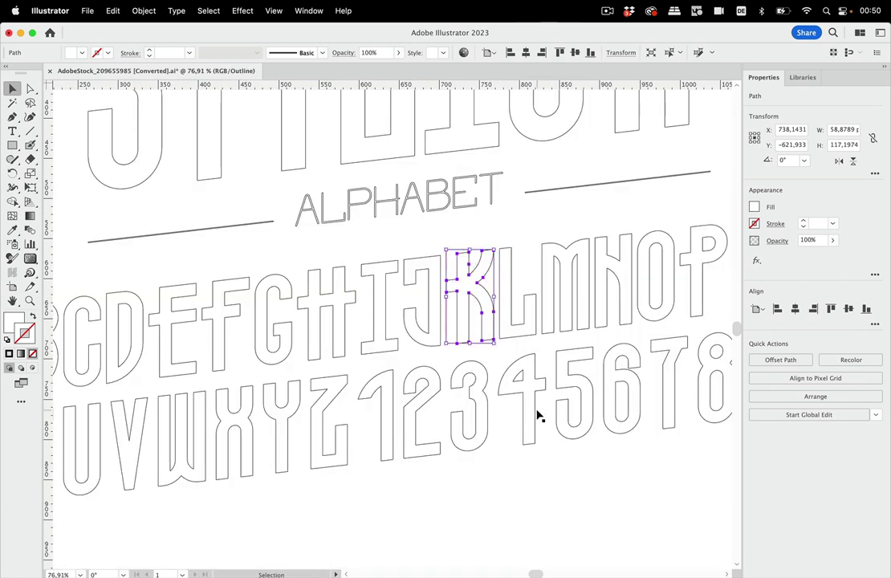
click(531, 477)
key(super+y)
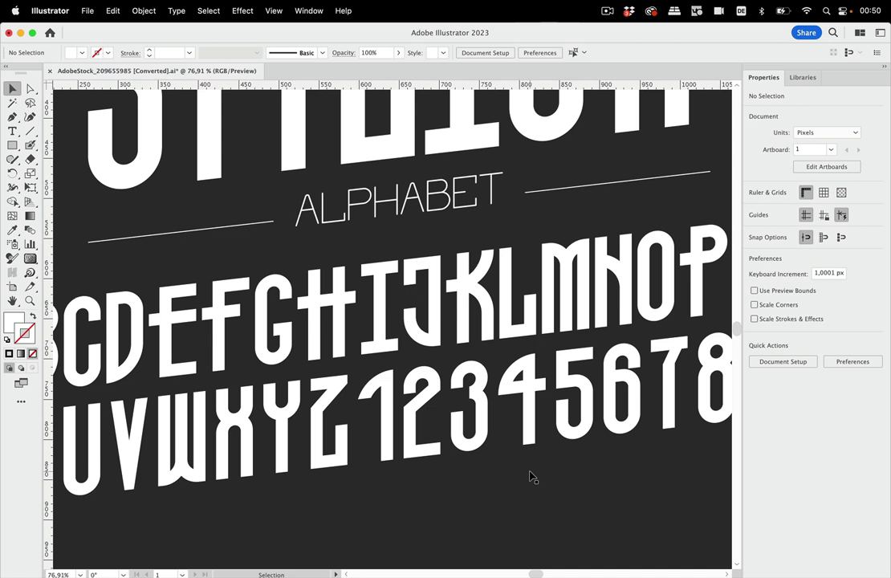
Try moving letters K, F and E below the number row, then undo to restore the alphabet.
scroll(530, 477, down, 3)
scroll(530, 477, down, 3)
drag(506, 201, 417, 432)
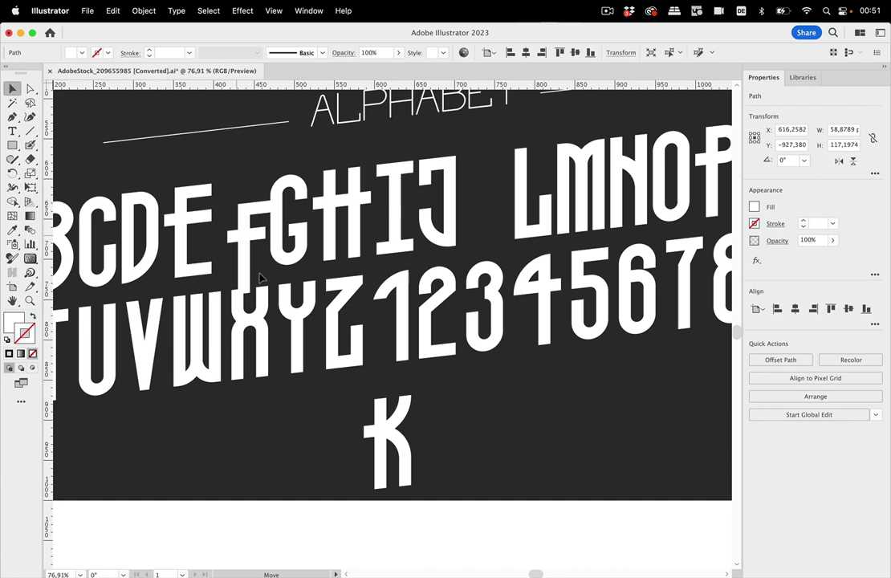
drag(232, 241, 492, 430)
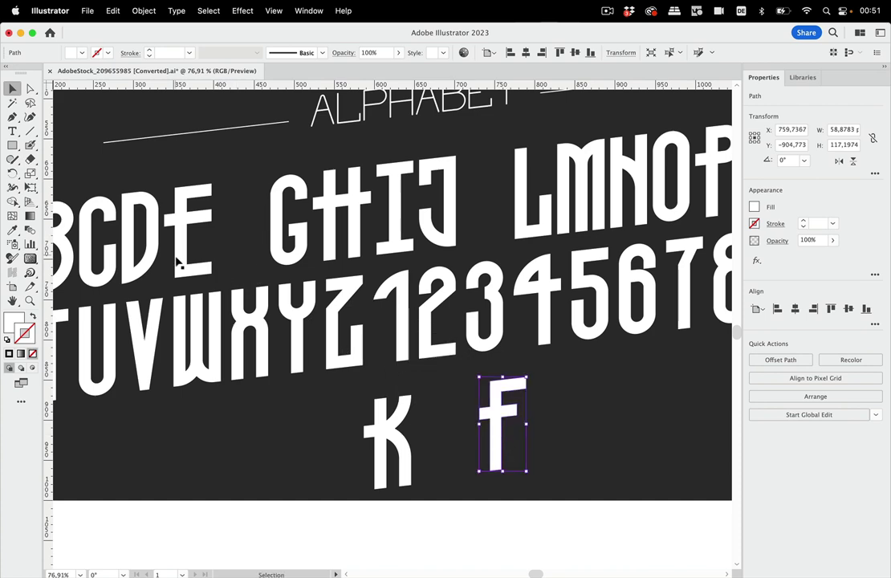
drag(179, 257, 432, 470)
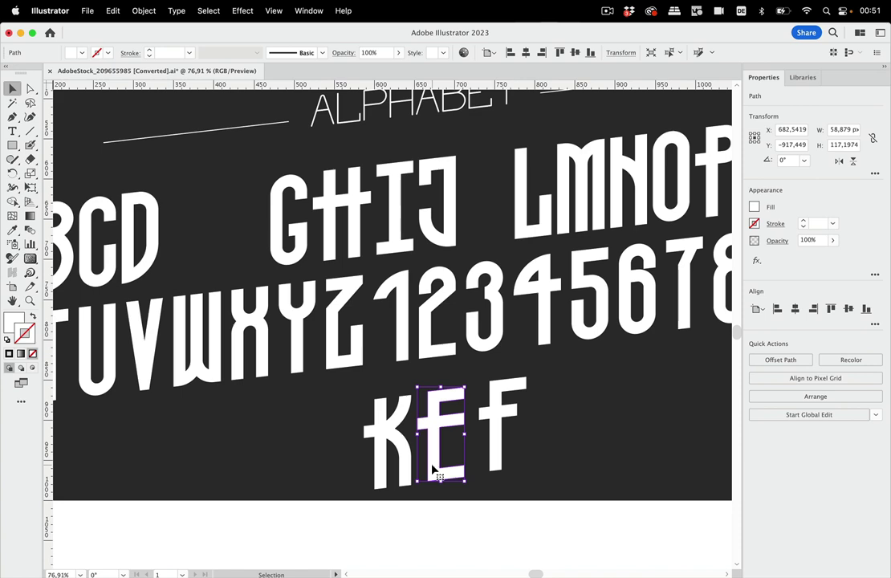
key(super+z)
key(super+z)
key(super+z)
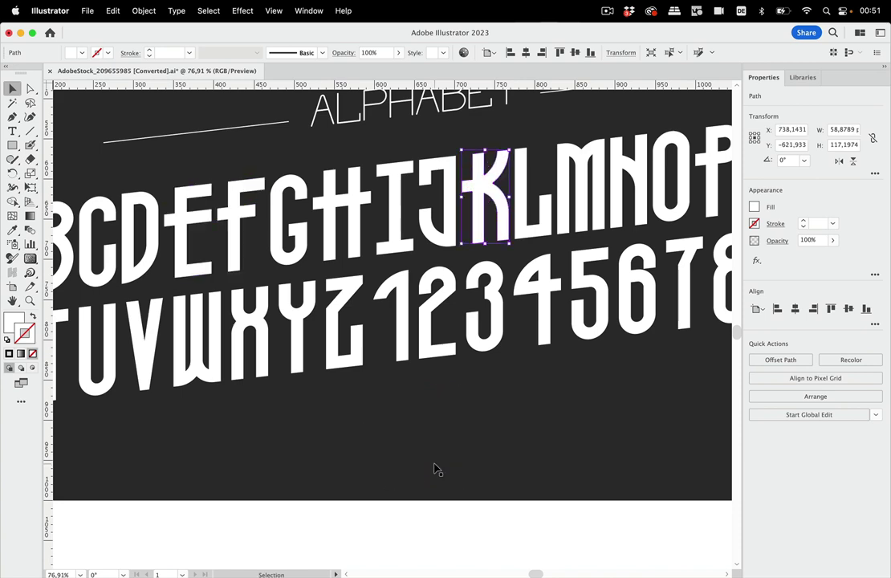
click(380, 542)
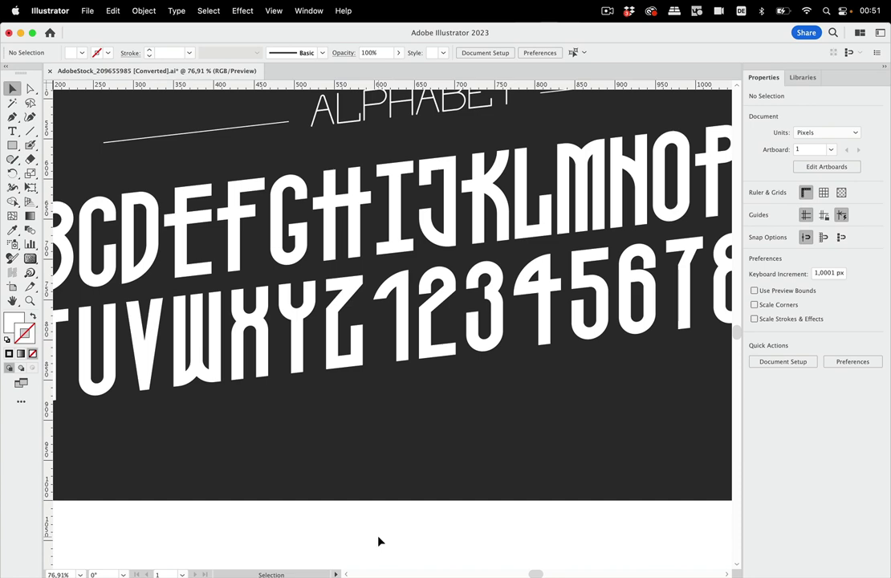
Turn on Smart Guides from the View menu and confirm they are enabled.
scroll(352, 478, down, 3)
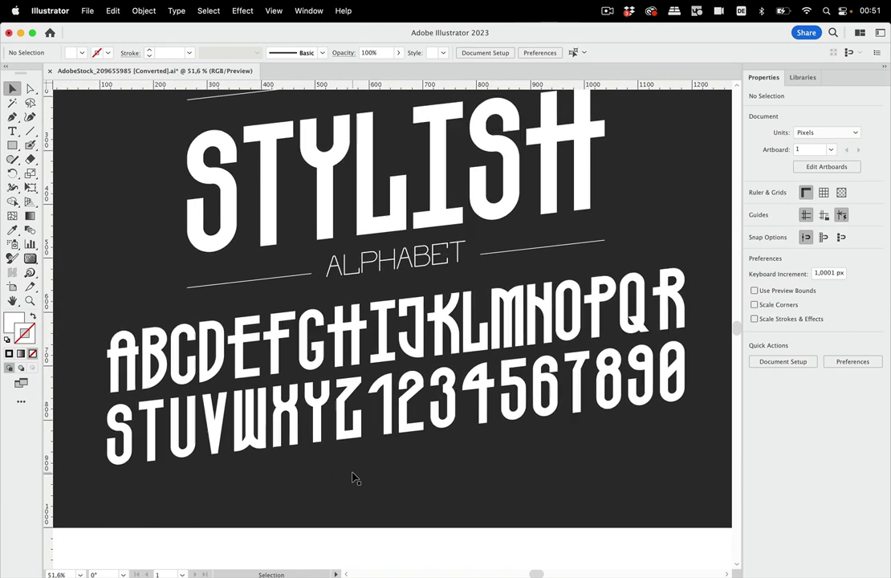
scroll(352, 478, up, 1)
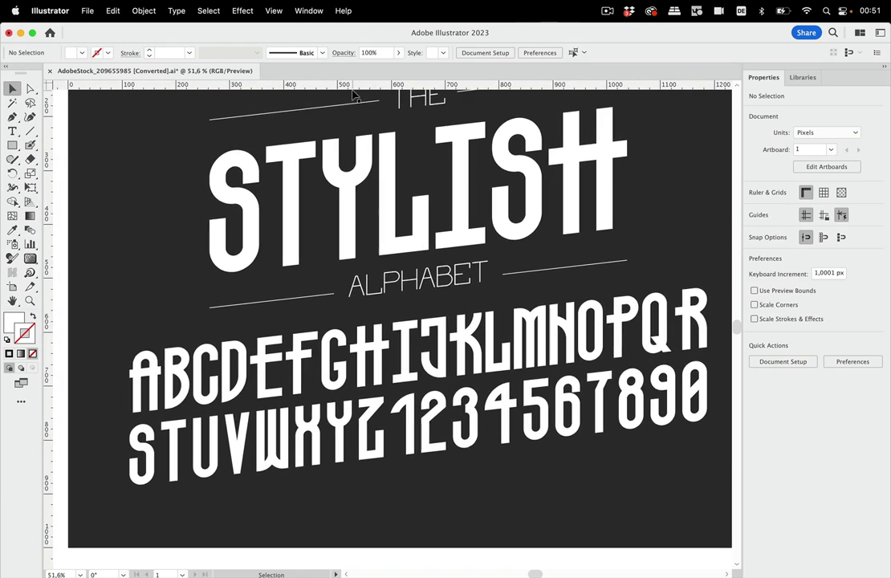
click(273, 10)
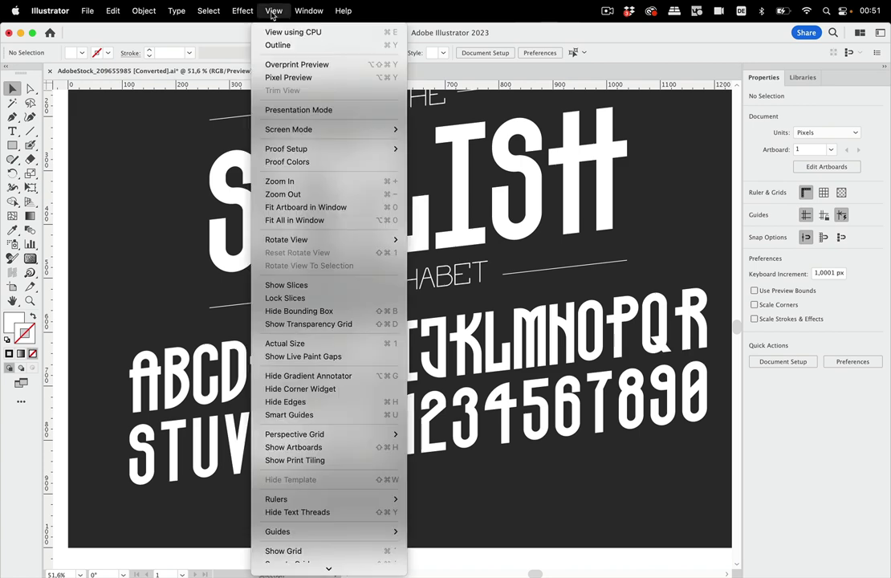
click(287, 416)
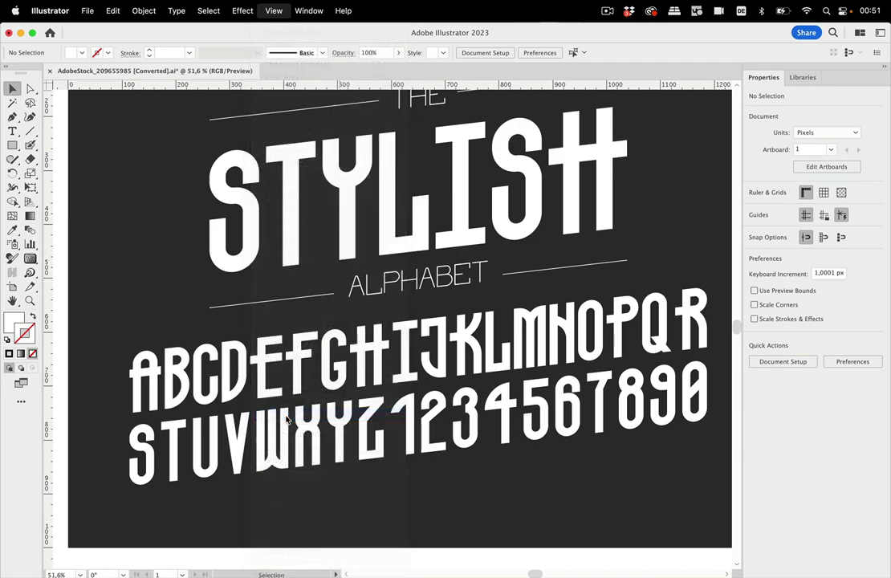
click(272, 11)
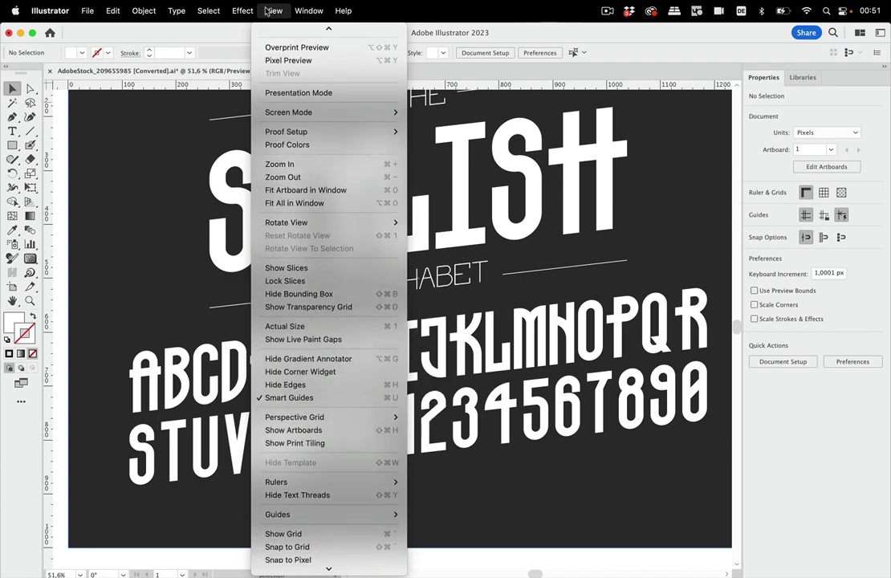
key(Escape)
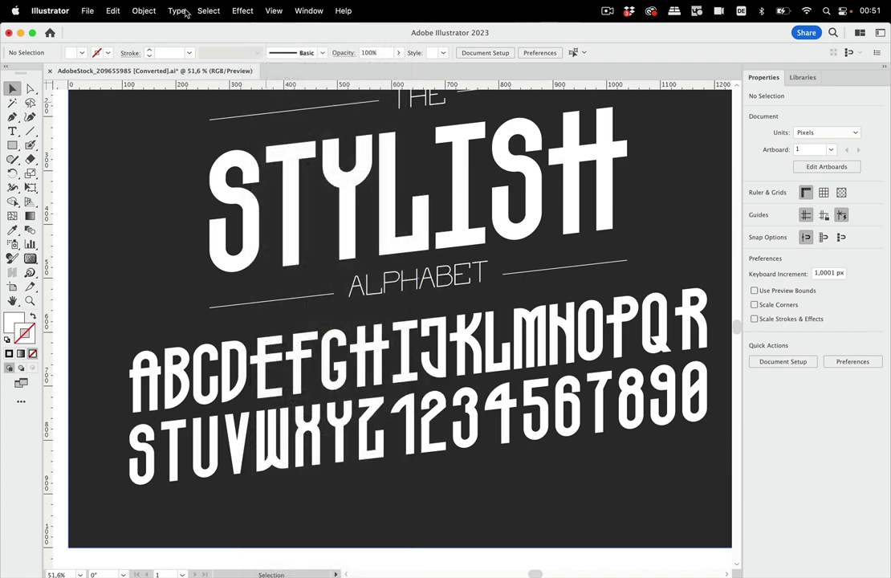
Enable Construction Guides in the Smart Guides preferences.
key(super+k)
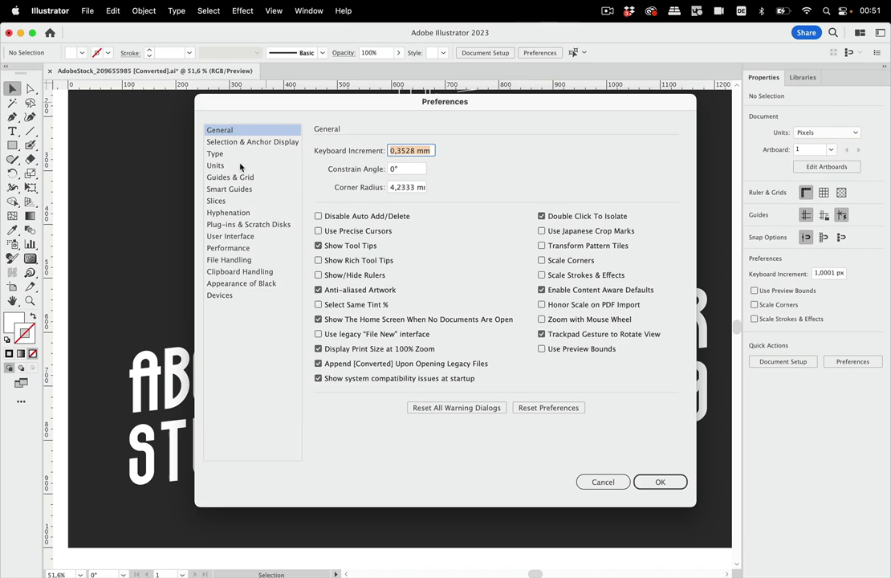
click(241, 189)
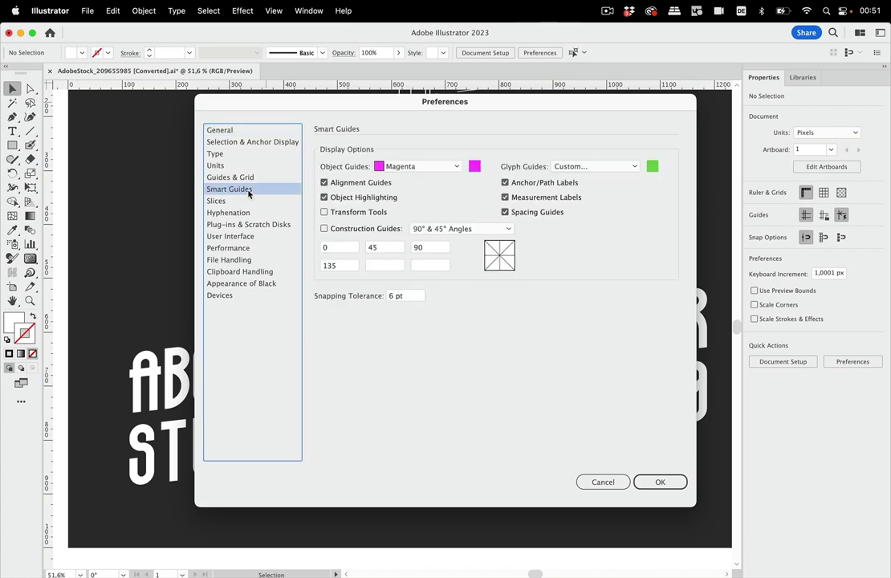
click(359, 231)
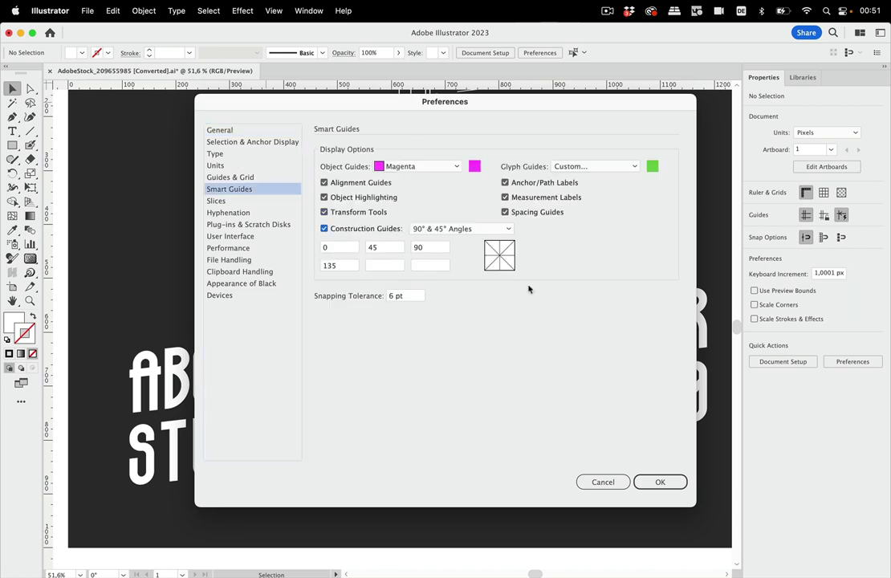
click(659, 482)
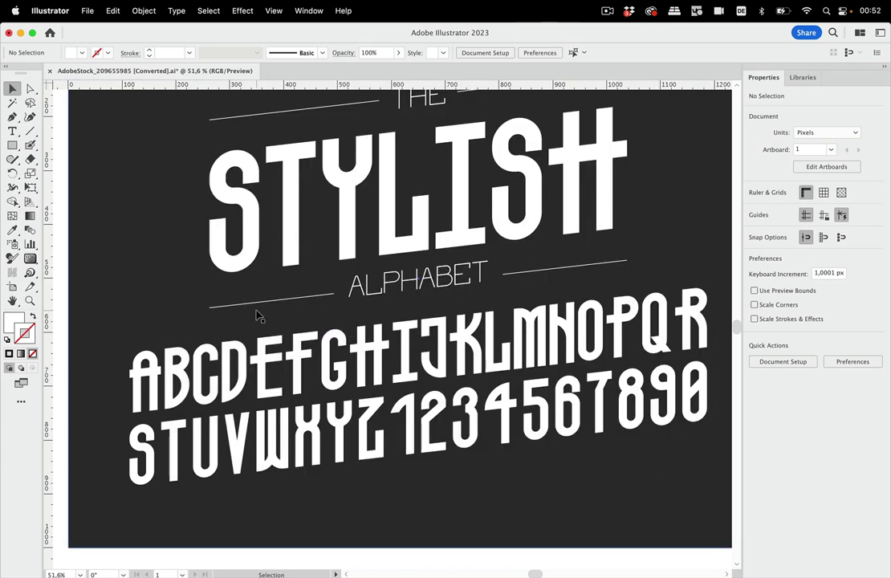
Select all artwork, check it in Outline view, and zoom to the line beside ALPHABET.
key(super+a)
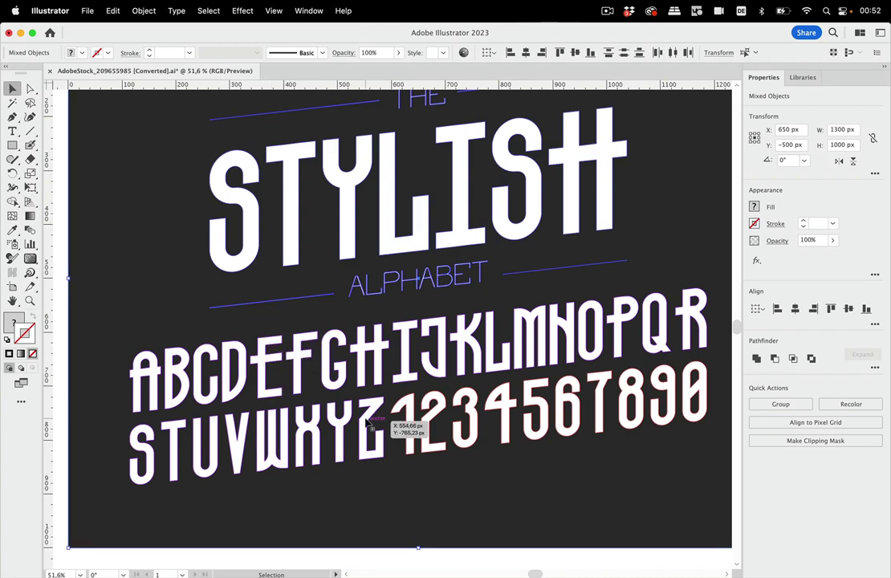
key(super+y)
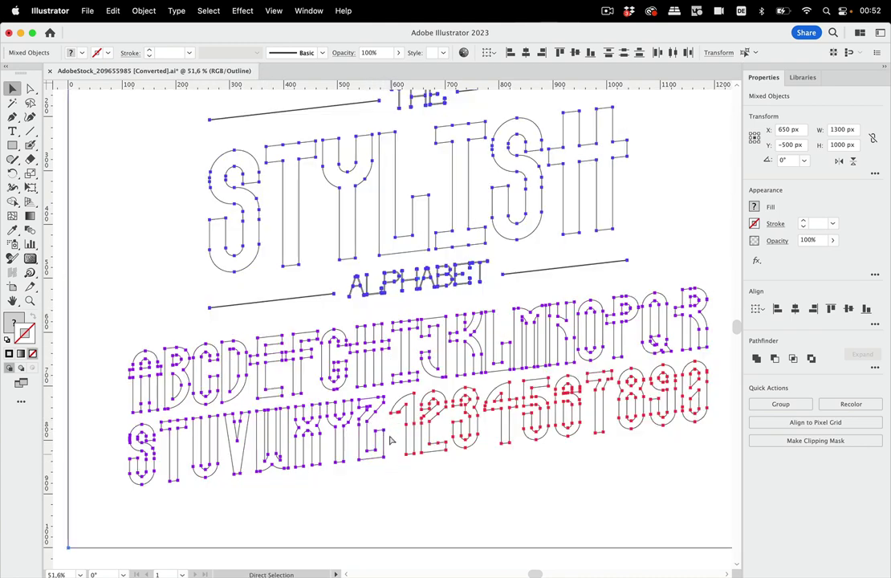
key(super+y)
scroll(261, 322, up, 3)
scroll(261, 322, up, 2)
scroll(261, 322, left, 3)
scroll(263, 322, left, 2)
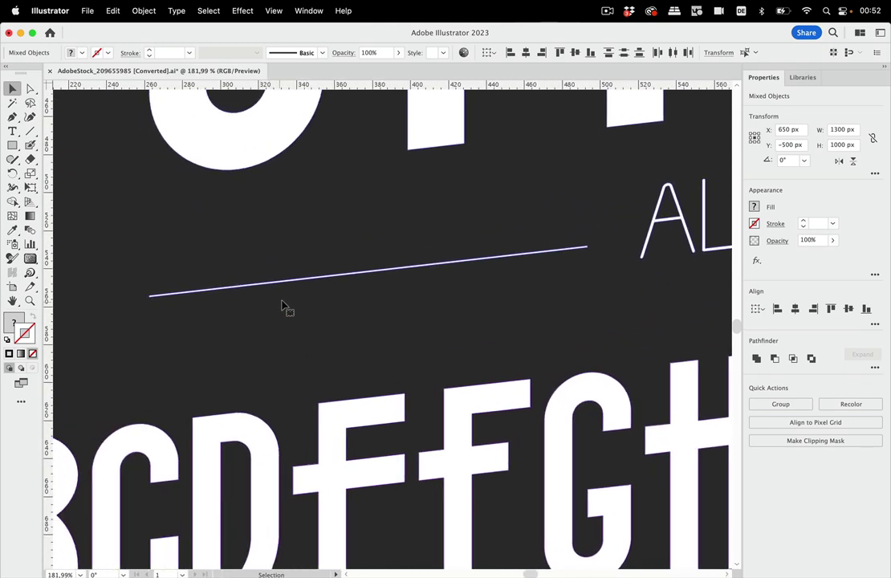
scroll(293, 292, up, 1)
scroll(293, 291, up, 1)
scroll(293, 292, up, 1)
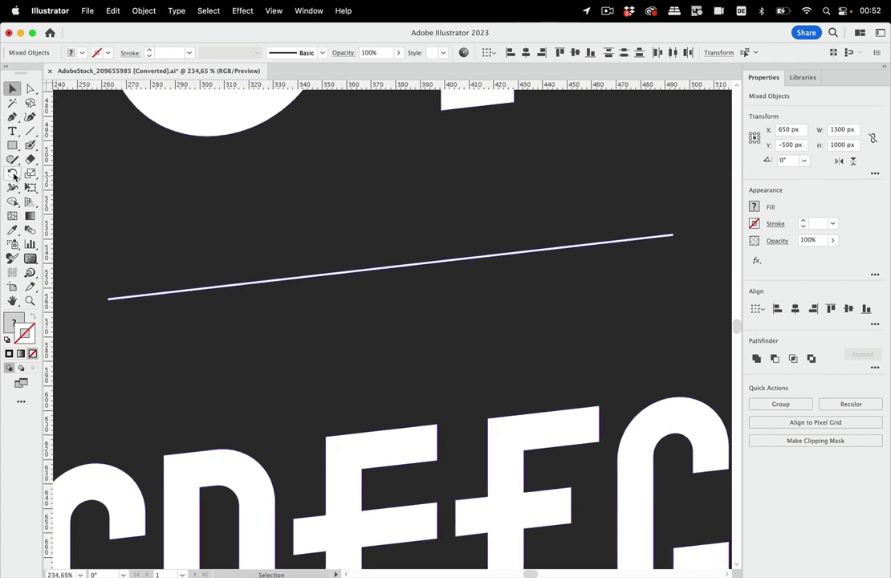
With the Rotate tool, set the pivot at the slanted line's left endpoint.
click(15, 175)
scroll(101, 315, up, 5)
scroll(101, 316, down, 2)
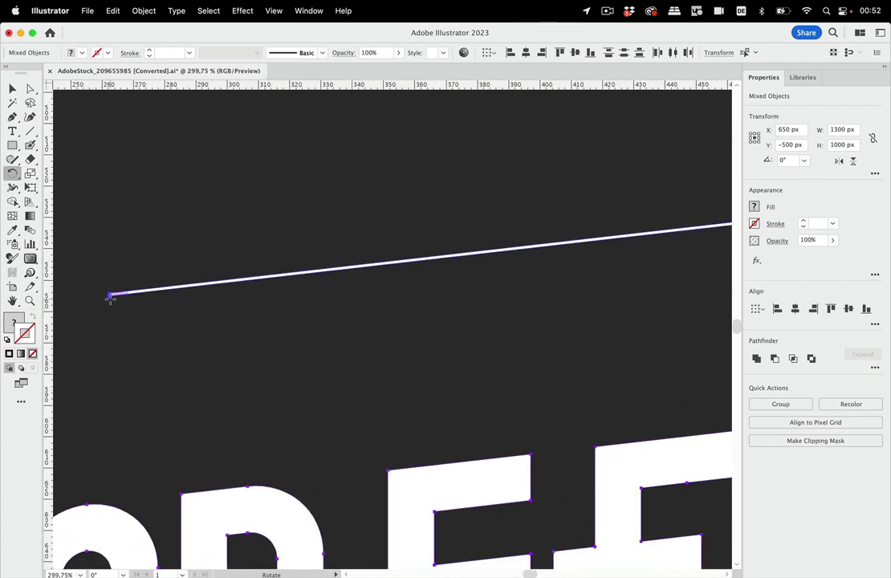
click(110, 296)
scroll(354, 342, right, 3)
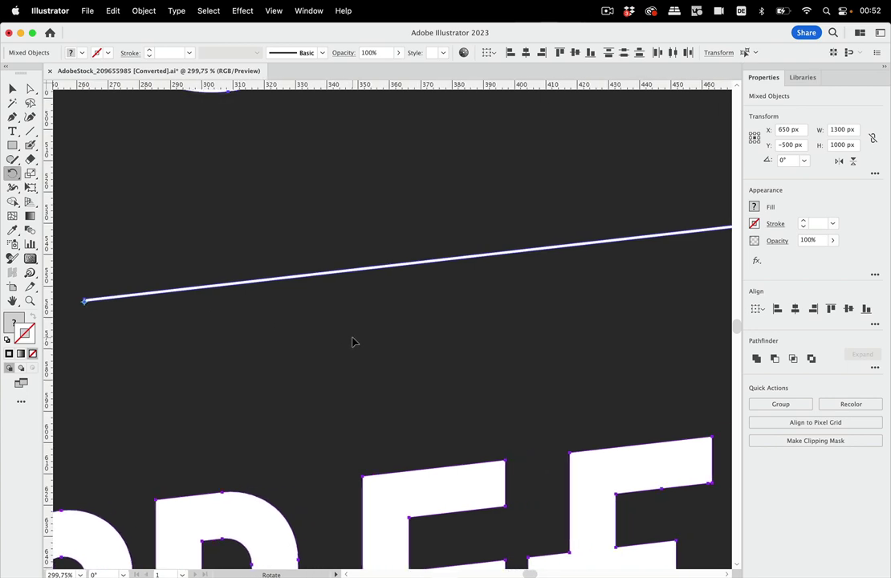
scroll(340, 349, down, 2)
scroll(339, 350, down, 2)
scroll(337, 350, down, 1)
scroll(337, 350, right, 2)
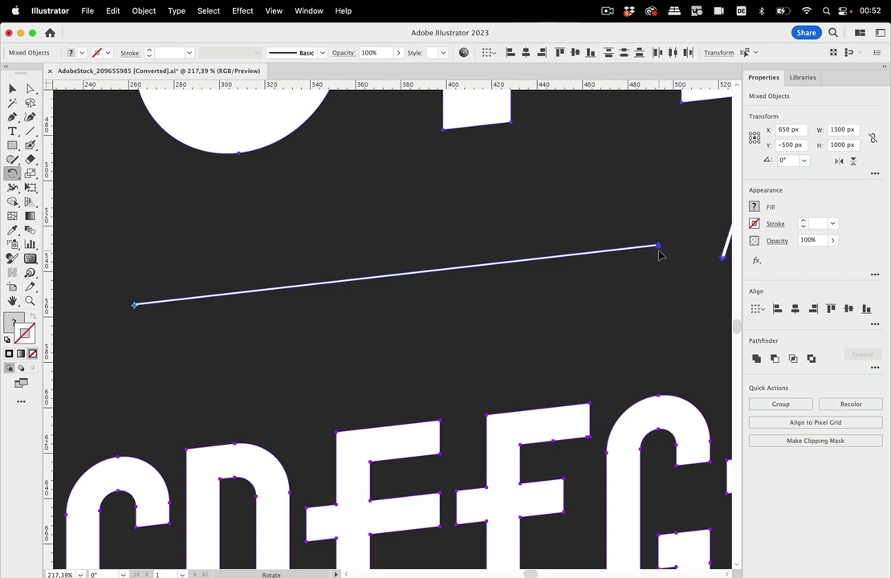
Drag the line's right end down to rotate all artwork -6.5° until the line is level.
mouse_move(658, 254)
mouse_down()
mouse_move(402, 310)
mouse_move(140, 312)
mouse_up()
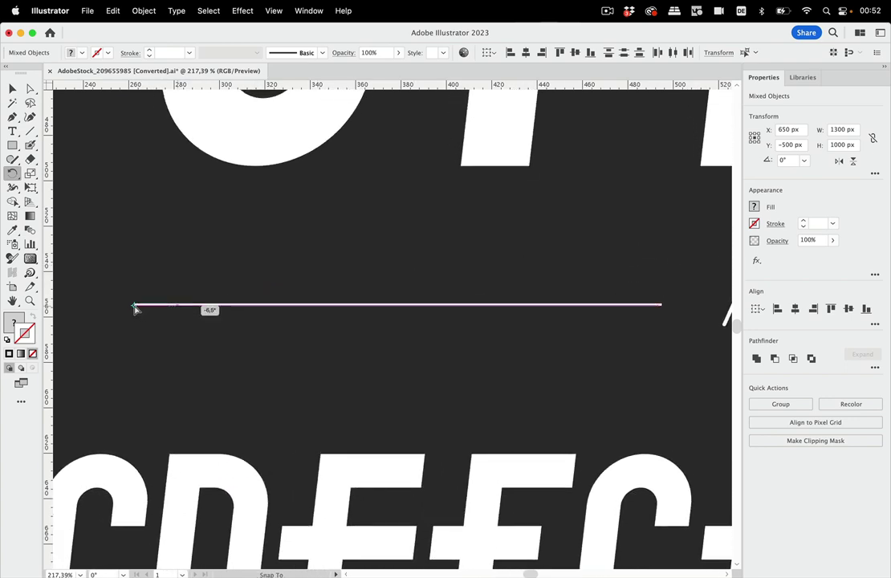
mouse_move(139, 313)
mouse_down()
mouse_move(363, 312)
mouse_move(493, 290)
mouse_move(616, 291)
mouse_move(662, 297)
mouse_move(662, 307)
mouse_up()
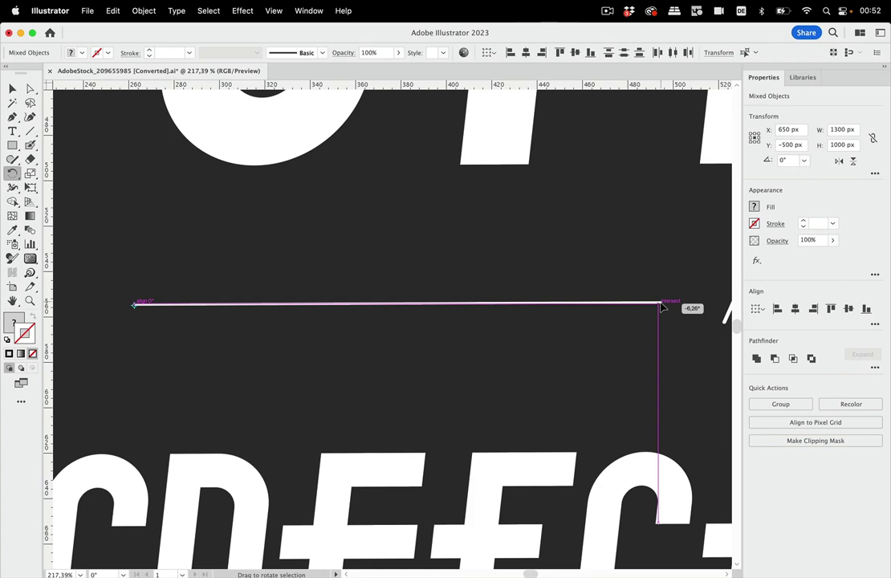
drag(660, 306, 661, 312)
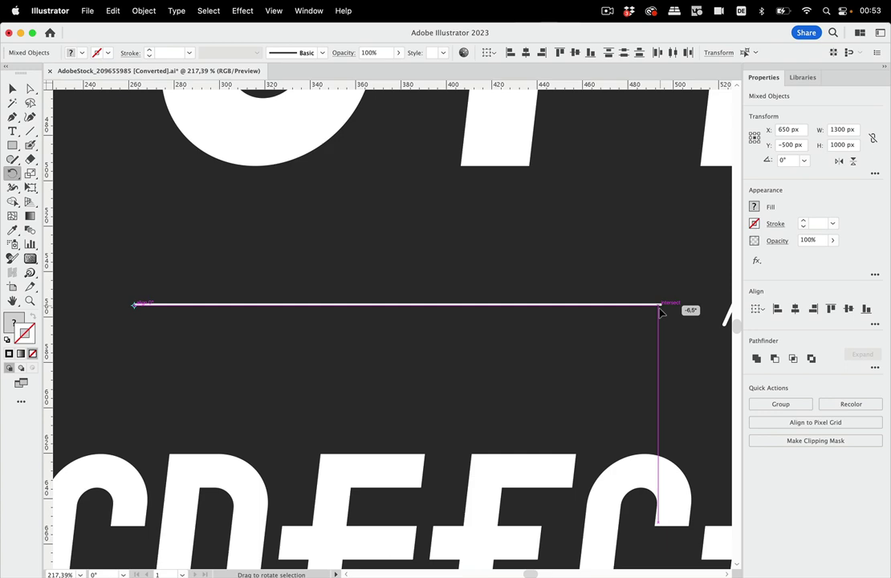
drag(661, 312, 660, 313)
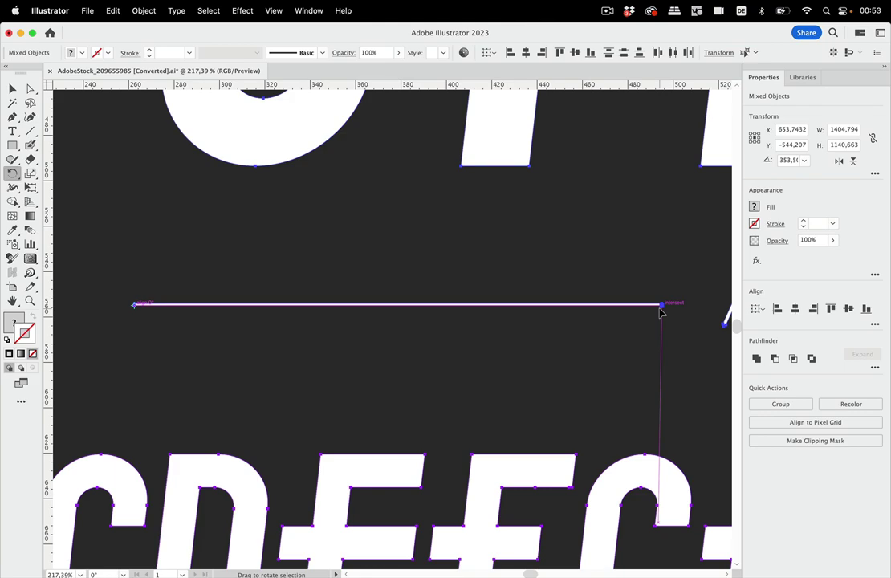
Zoom out and open the Rotate dialog showing the -6.5° angle.
scroll(659, 309, down, 5)
scroll(659, 310, up, 1)
scroll(659, 309, down, 1)
scroll(659, 310, down, 1)
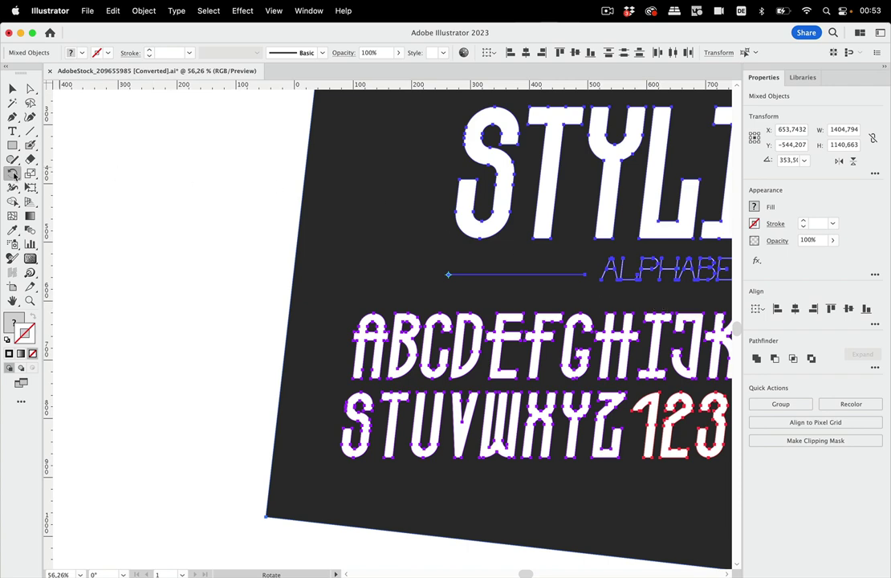
double_click(13, 175)
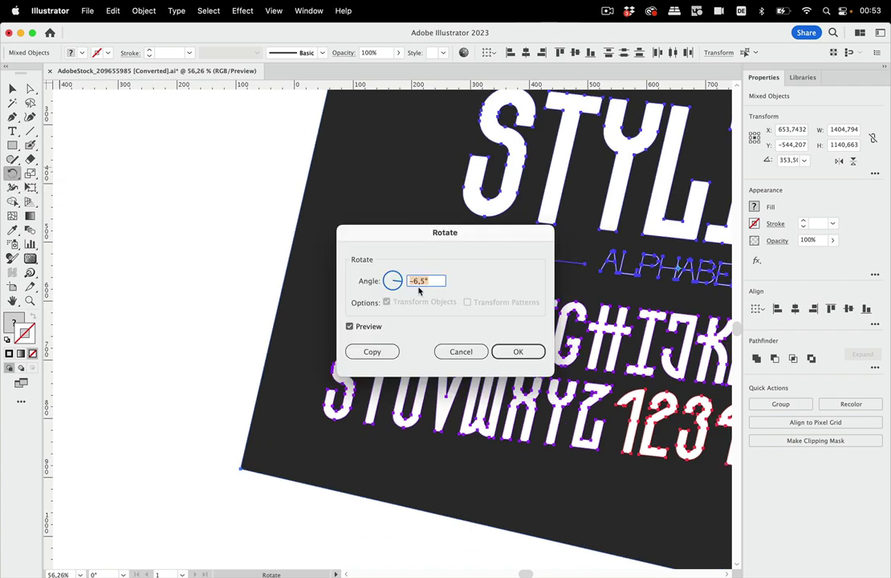